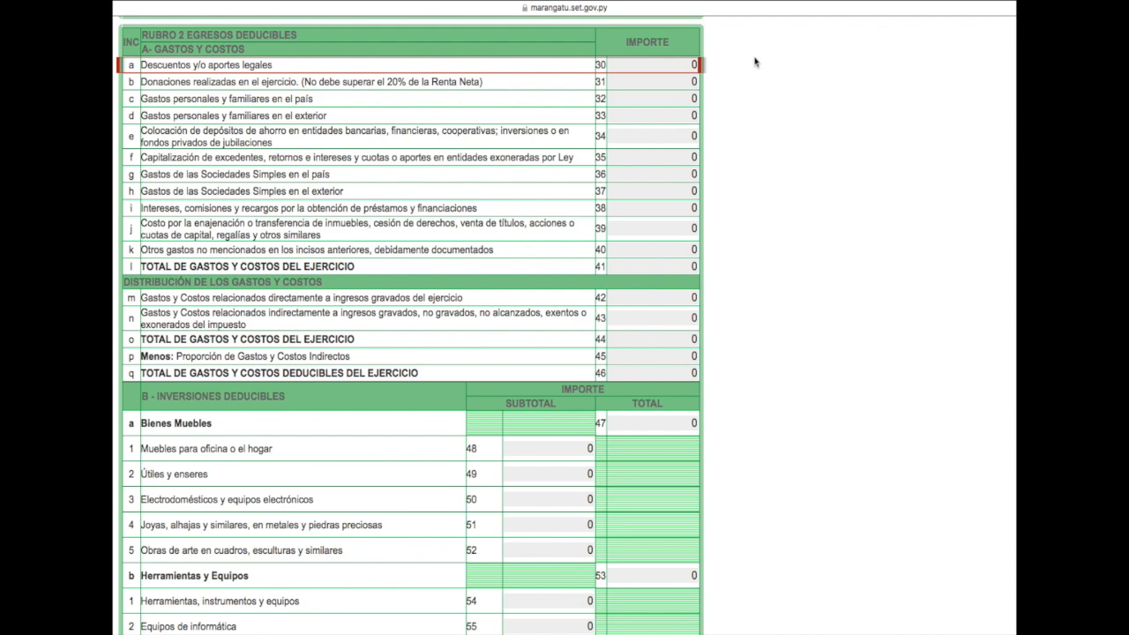
- Enter 23.760.000 as the amount for Descuentos y/o aportes legales (field 30)
{"action": "left_click", "coordinate": [697, 67]}
{"action": "key", "text": "BackSpace"}
{"action": "type", "text": "23760000"}
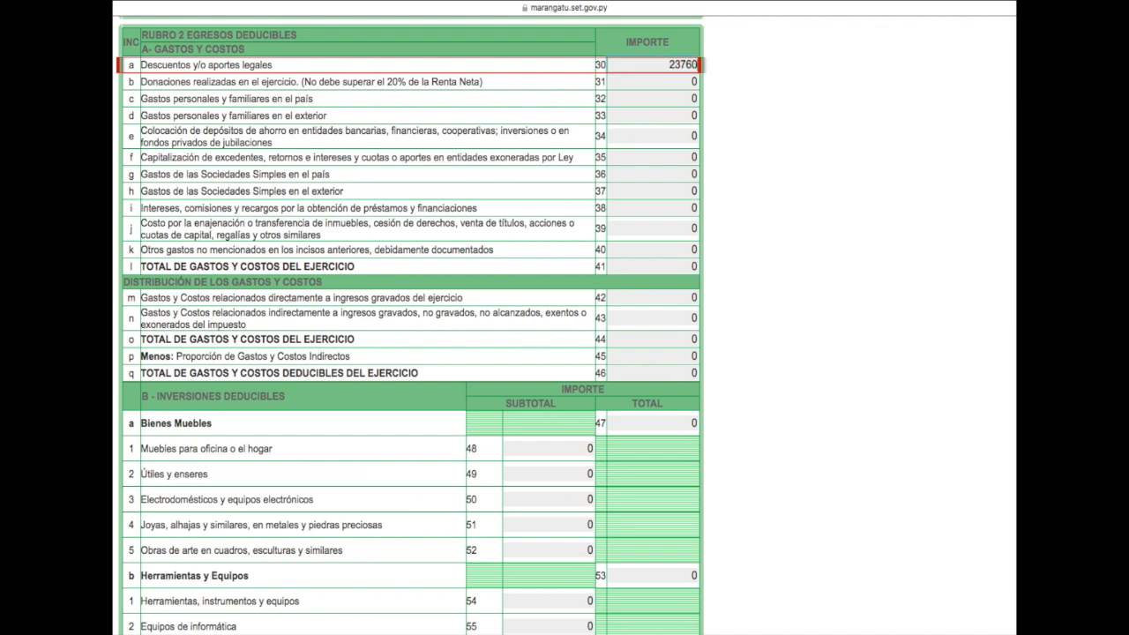
{"action": "left_click", "coordinate": [714, 71]}
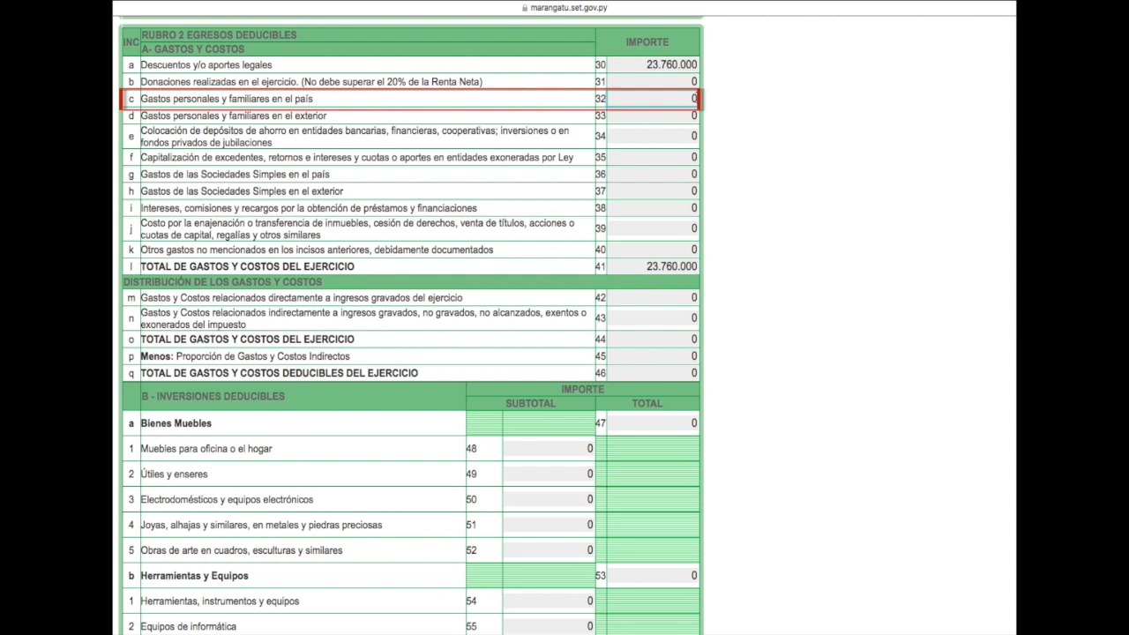
- Enter 125.700.000 for personal and family expenses in the country (field 32) and 85.000.000 for those abroad (field 33)
{"action": "type", "text": "125.700."}
{"action": "type", "text": "00000"}
{"action": "left_click", "coordinate": [706, 102]}
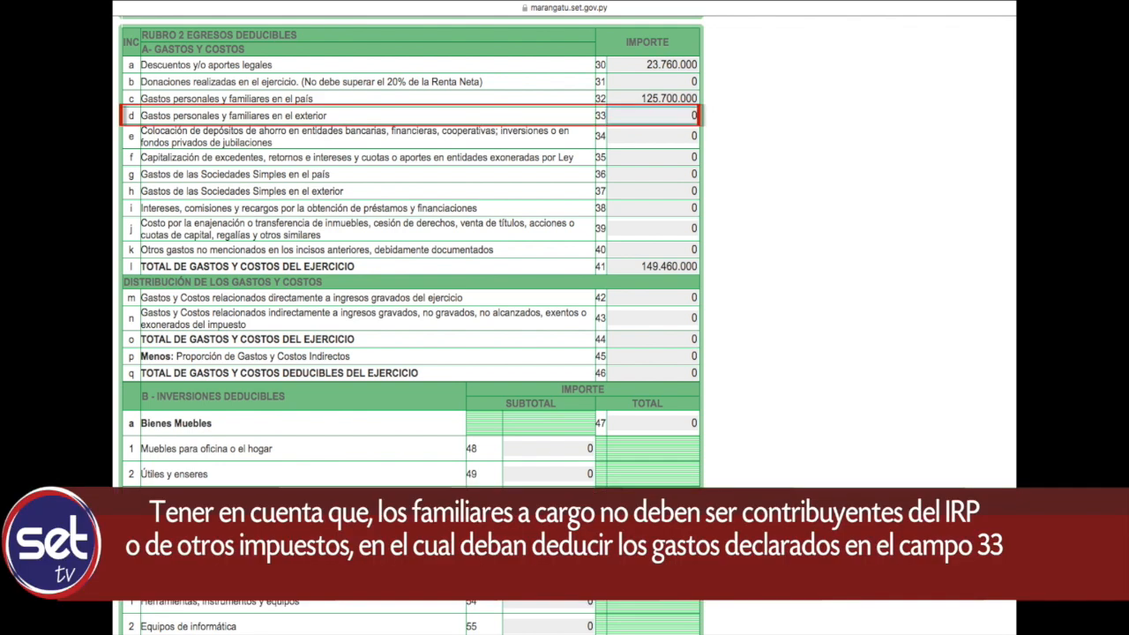
{"action": "type", "text": "85."}
{"action": "type", "text": "000."}
{"action": "type", "text": "000000"}
{"action": "left_click", "coordinate": [715, 118]}
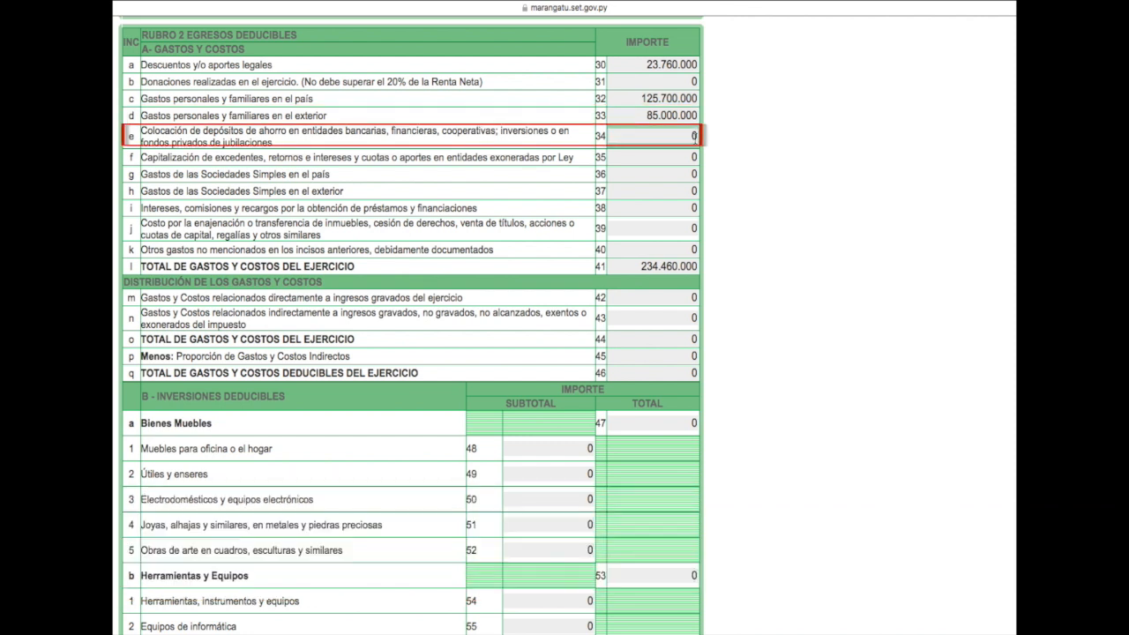
- Clear the amount for Descuentos y/o aportes legales (field 30) and enter 75.900.000 for Colocación de depósitos de ahorro (field 34)
{"action": "left_click", "coordinate": [697, 135]}
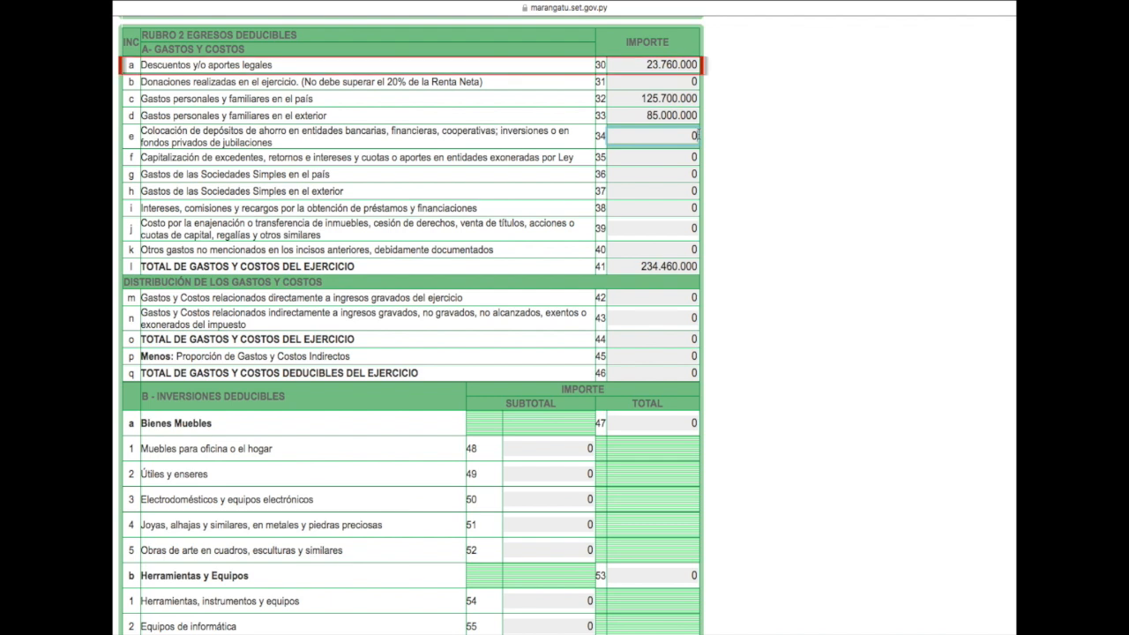
{"action": "left_click", "coordinate": [697, 64]}
{"action": "key", "text": "BackSpace"}
{"action": "key", "text": "BackSpace"}
{"action": "key", "text": "BackSpace"}
{"action": "key", "text": "BackSpace"}
{"action": "key", "text": "BackSpace"}
{"action": "key", "text": "BackSpace"}
{"action": "key", "text": "BackSpace"}
{"action": "key", "text": "BackSpace"}
{"action": "key", "text": "BackSpace"}
{"action": "key", "text": "BackSpace"}
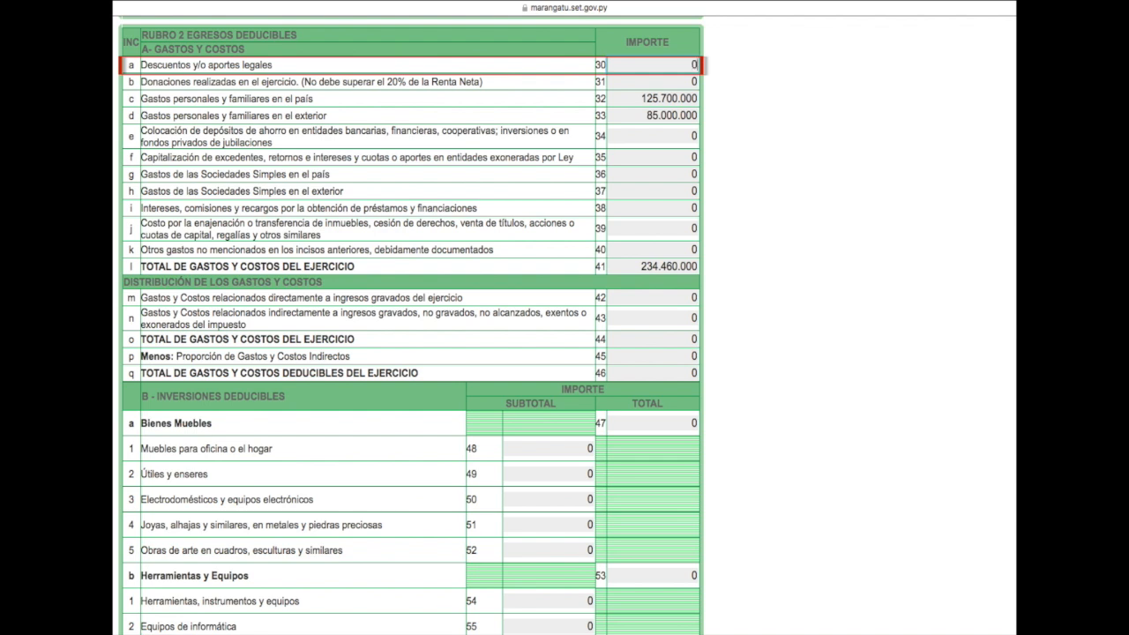
{"action": "left_click", "coordinate": [696, 137]}
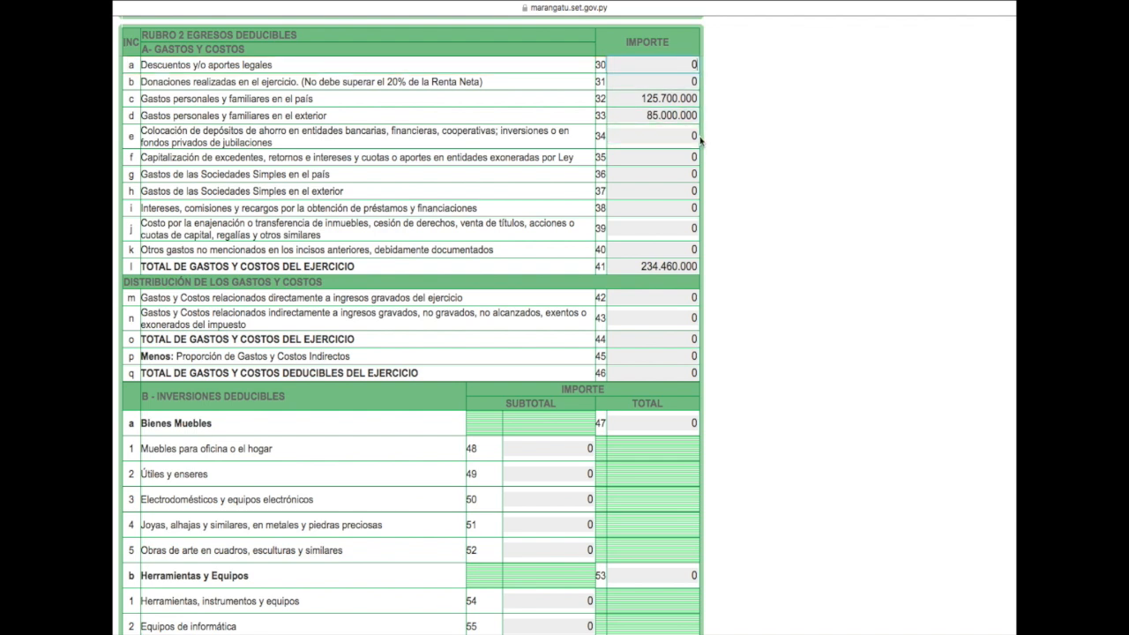
{"action": "type", "text": "75.900.000"}
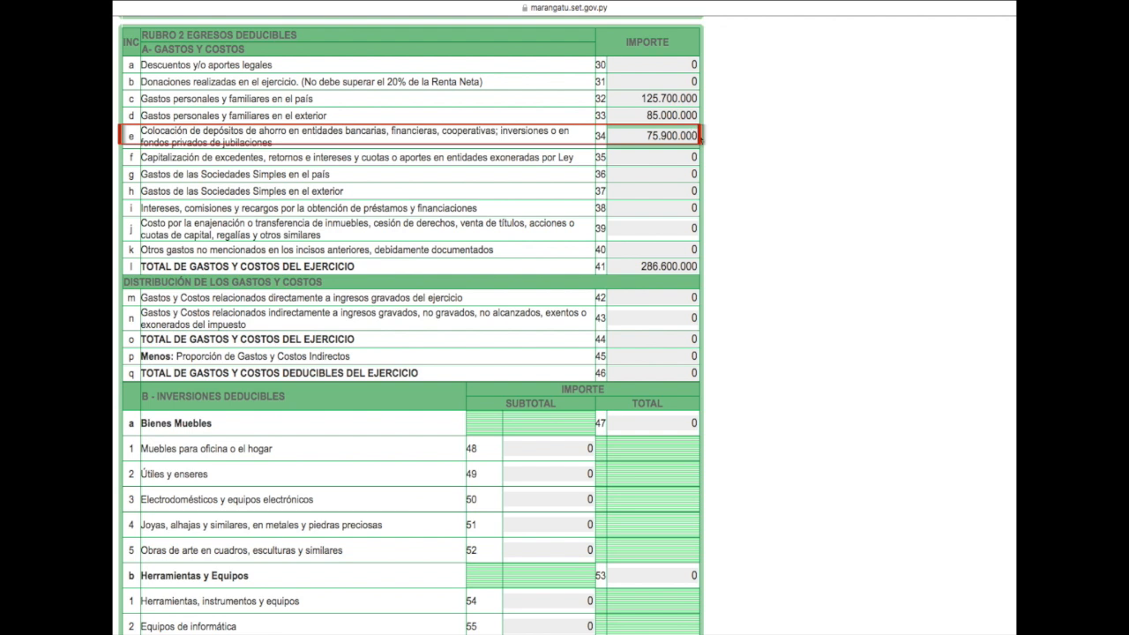
- Clear the amount for Colocación de depósitos de ahorro (field 34)
{"action": "left_click", "coordinate": [695, 135]}
{"action": "key", "text": "BackSpace"}
{"action": "key", "text": "BackSpace"}
{"action": "key", "text": "BackSpace"}
{"action": "key", "text": "BackSpace"}
{"action": "key", "text": "BackSpace"}
{"action": "key", "text": "BackSpace"}
{"action": "key", "text": "BackSpace"}
{"action": "key", "text": "BackSpace"}
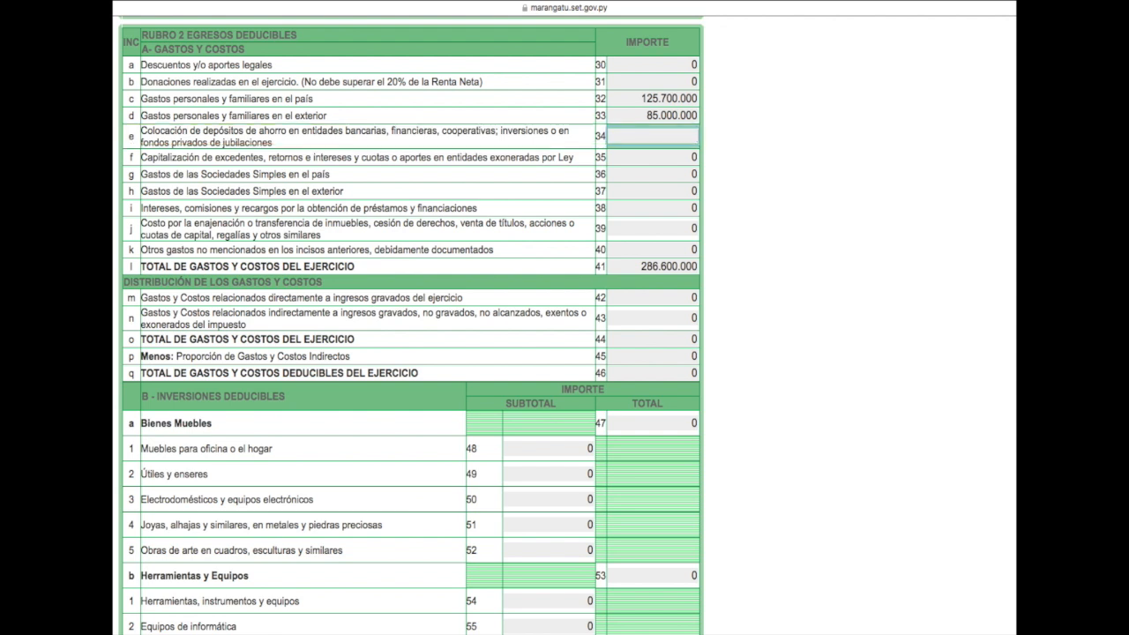
- Set the amount for Descuentos y/o aportes legales (field 30) to 23.760.000
{"action": "left_click", "coordinate": [695, 65]}
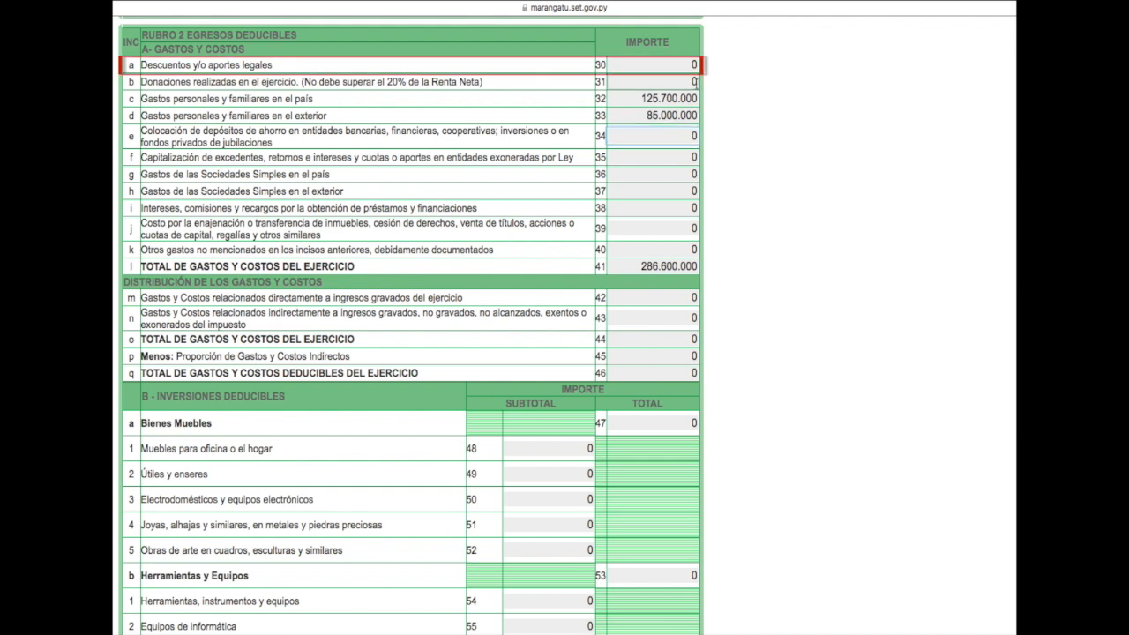
{"action": "key", "text": "BackSpace"}
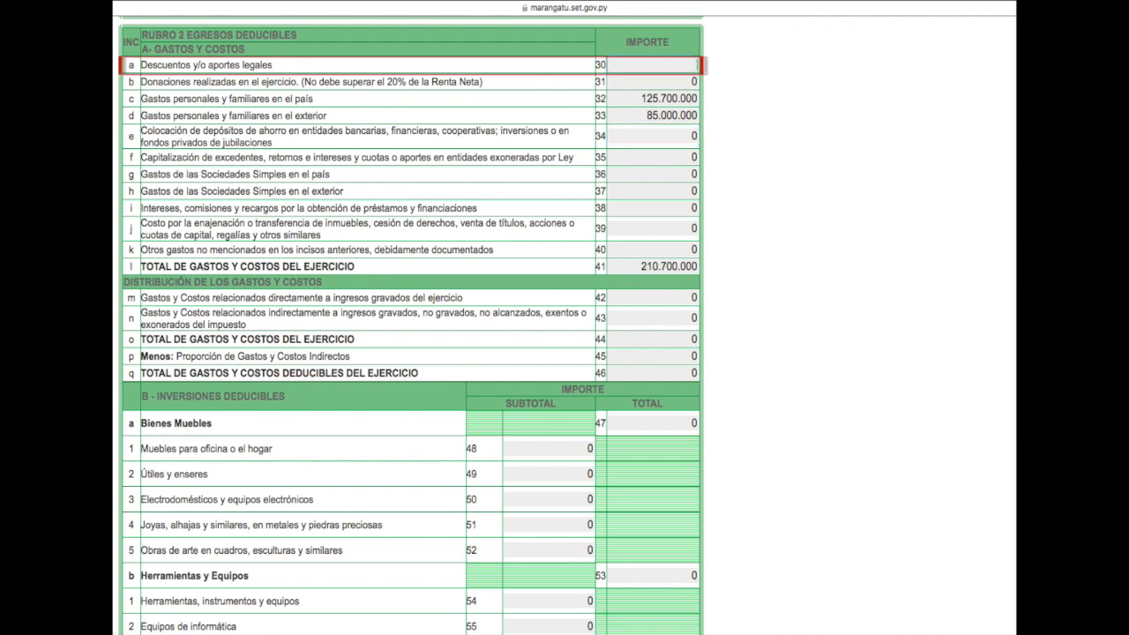
{"action": "type", "text": "23760000"}
{"action": "left_click", "coordinate": [711, 134]}
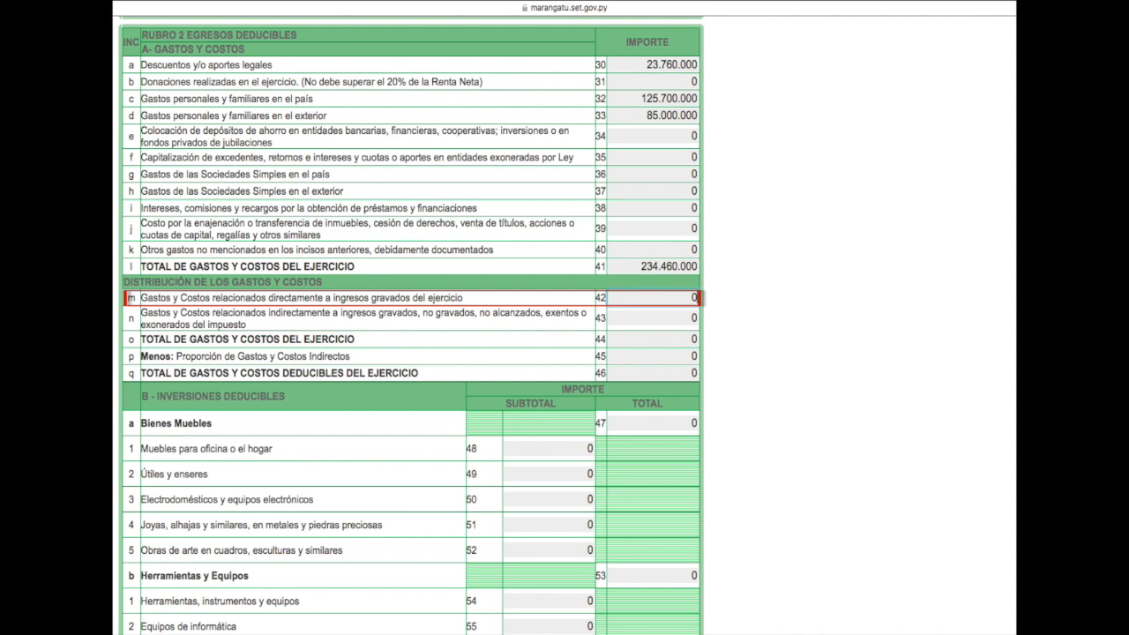
- Distribute the expenses as 210.000.000 directly related to taxed income (field 42) and 24.460.000 indirectly related (field 43)
{"action": "type", "text": "210000000"}
{"action": "left_click", "coordinate": [705, 328]}
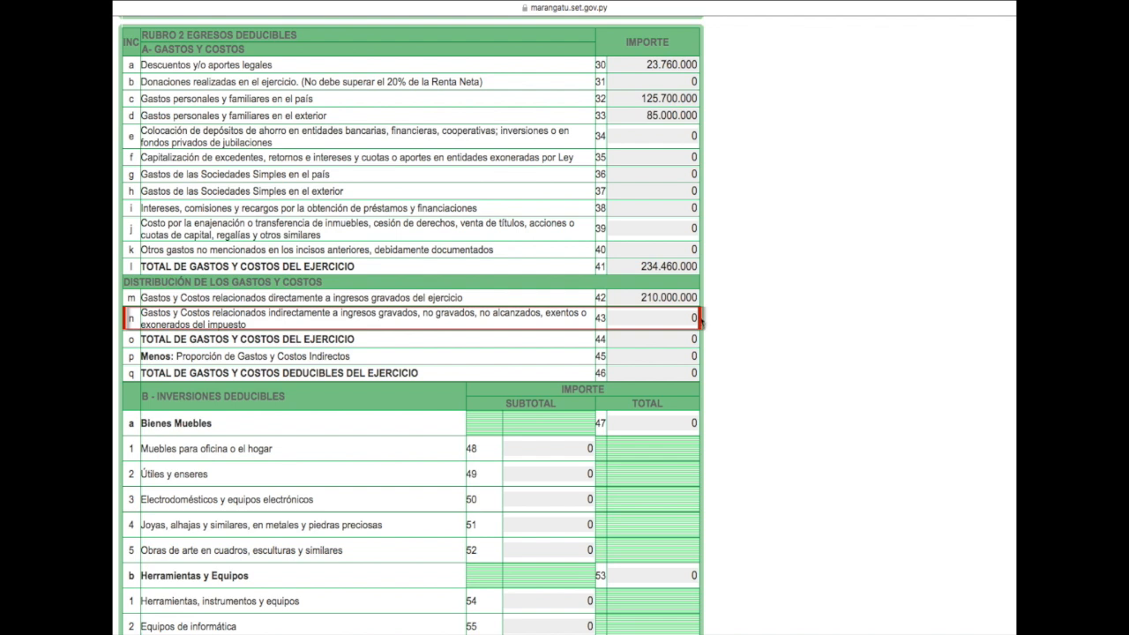
{"action": "left_click", "coordinate": [697, 319]}
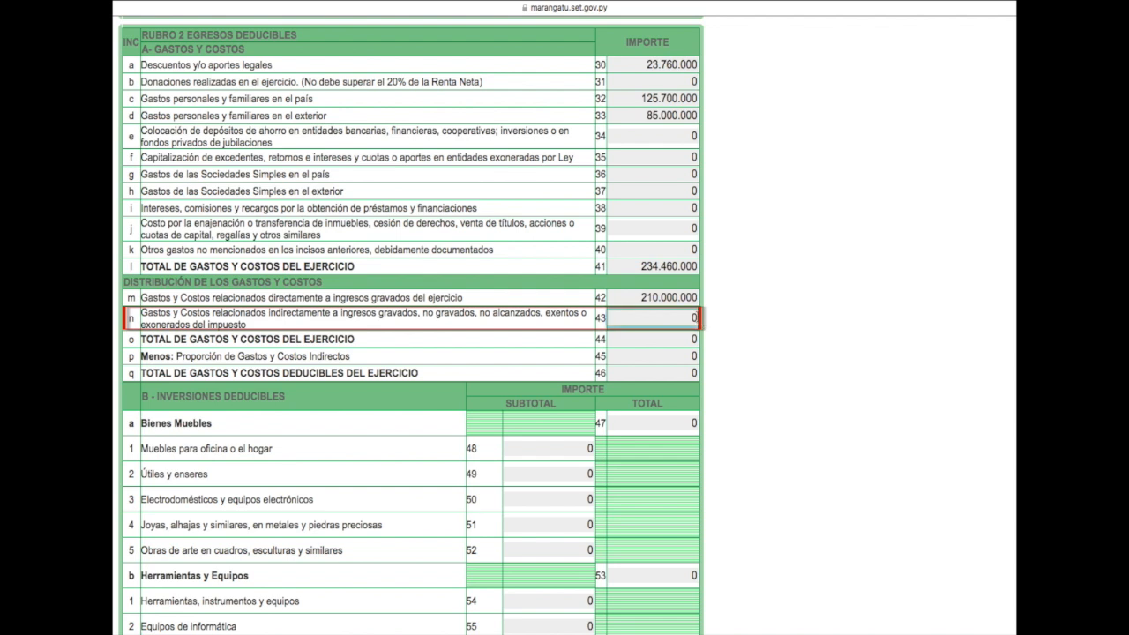
{"action": "type", "text": "24460000"}
{"action": "left_click", "coordinate": [709, 334]}
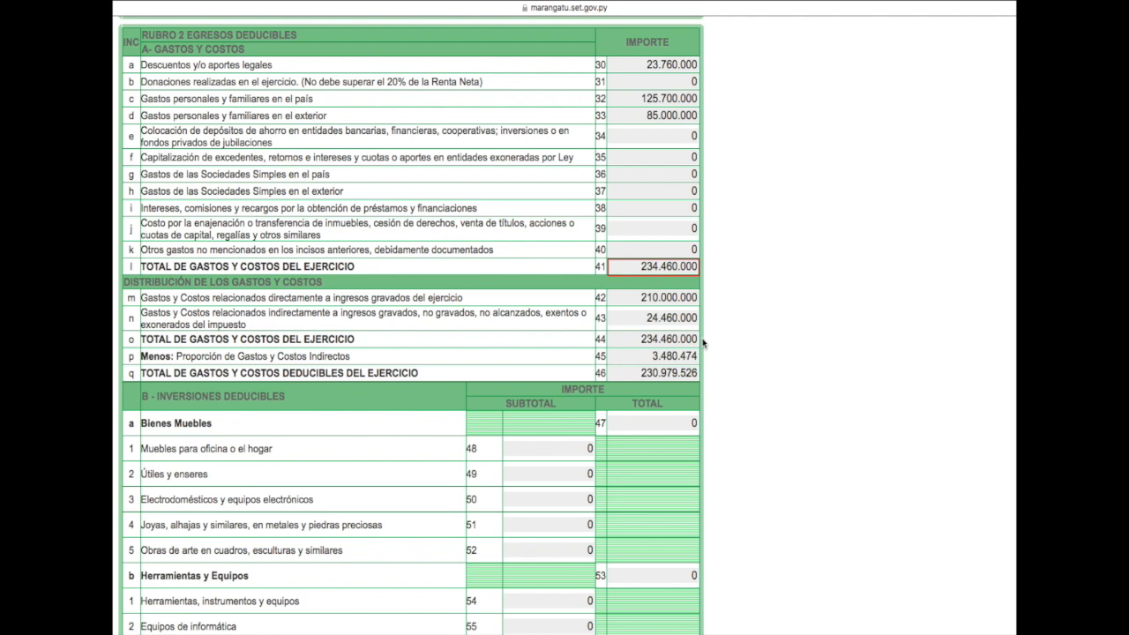
- Clear the amount of indirectly related expenses and costs (field 43)
{"action": "key", "text": "Tab"}
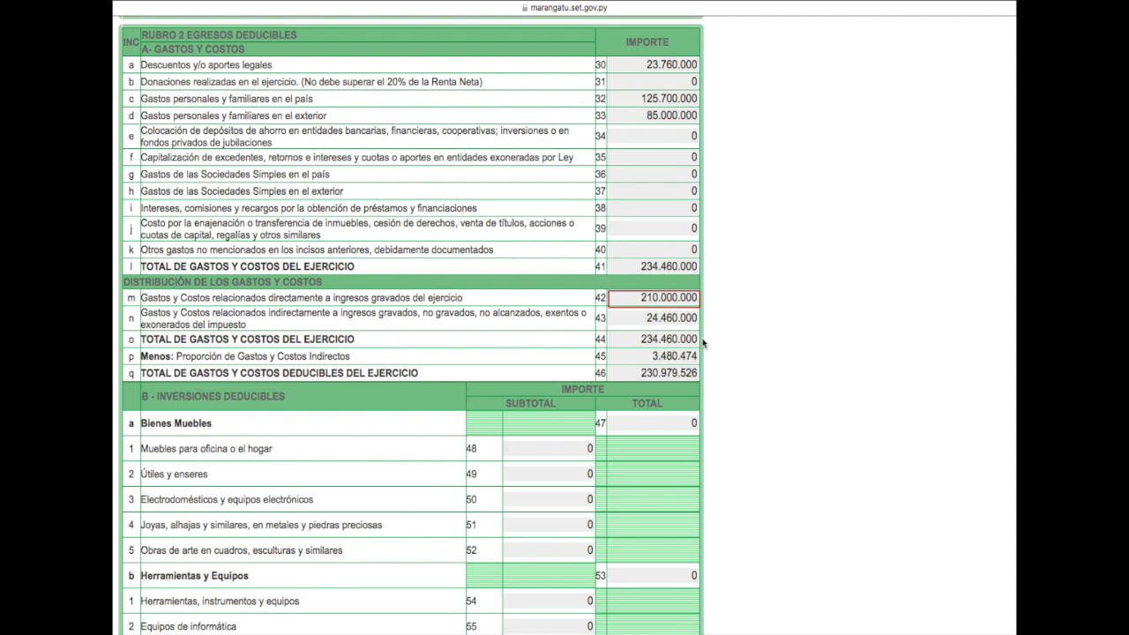
{"action": "key", "text": "BackSpace"}
{"action": "key", "text": "BackSpace"}
{"action": "key", "text": "BackSpace"}
{"action": "key", "text": "BackSpace"}
{"action": "key", "text": "BackSpace"}
{"action": "key", "text": "BackSpace"}
{"action": "key", "text": "BackSpace"}
{"action": "key", "text": "BackSpace"}
{"action": "key", "text": "BackSpace"}
{"action": "key", "text": "BackSpace"}
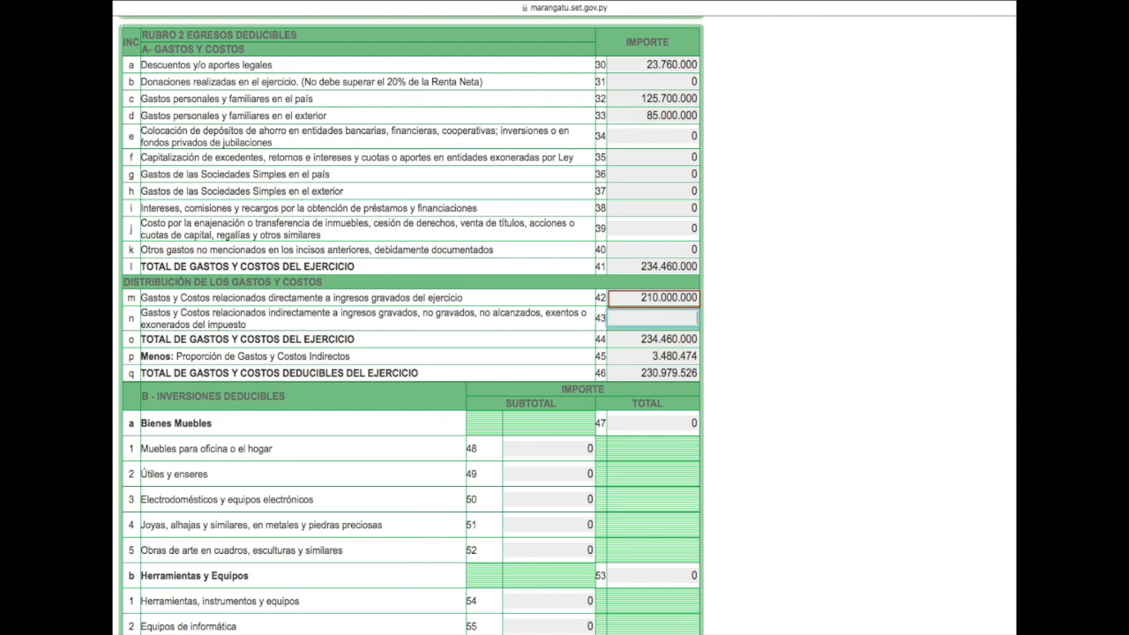
- Set the expenses and costs directly related to taxed income (field 42) to 234.460.000
{"action": "left_click", "coordinate": [696, 299]}
{"action": "key", "text": "BackSpace"}
{"action": "key", "text": "BackSpace"}
{"action": "key", "text": "BackSpace"}
{"action": "key", "text": "BackSpace"}
{"action": "key", "text": "BackSpace"}
{"action": "key", "text": "BackSpace"}
{"action": "key", "text": "BackSpace"}
{"action": "key", "text": "BackSpace"}
{"action": "key", "text": "BackSpace"}
{"action": "key", "text": "BackSpace"}
{"action": "key", "text": "BackSpace"}
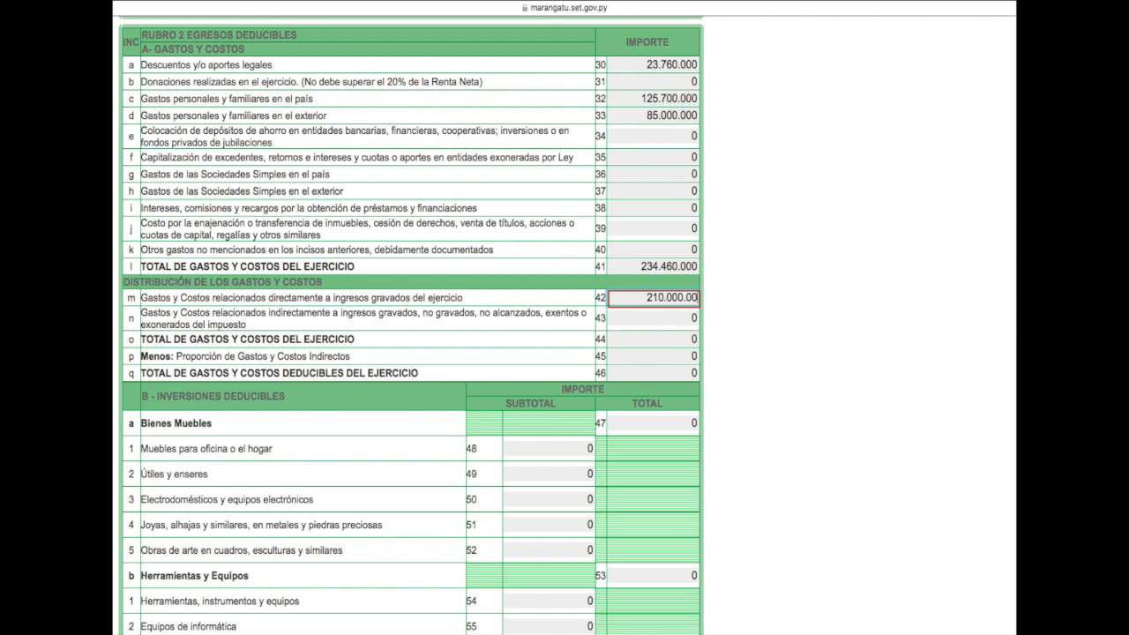
{"action": "type", "text": "234.460.000"}
{"action": "key", "text": "Tab"}
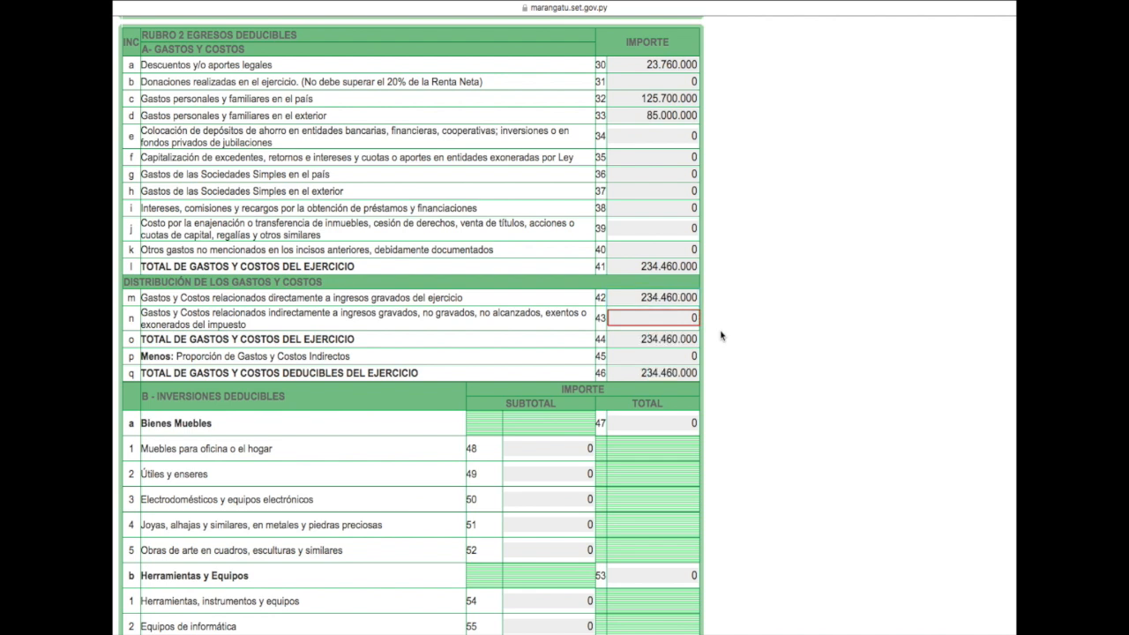
{"action": "left_click", "coordinate": [720, 335]}
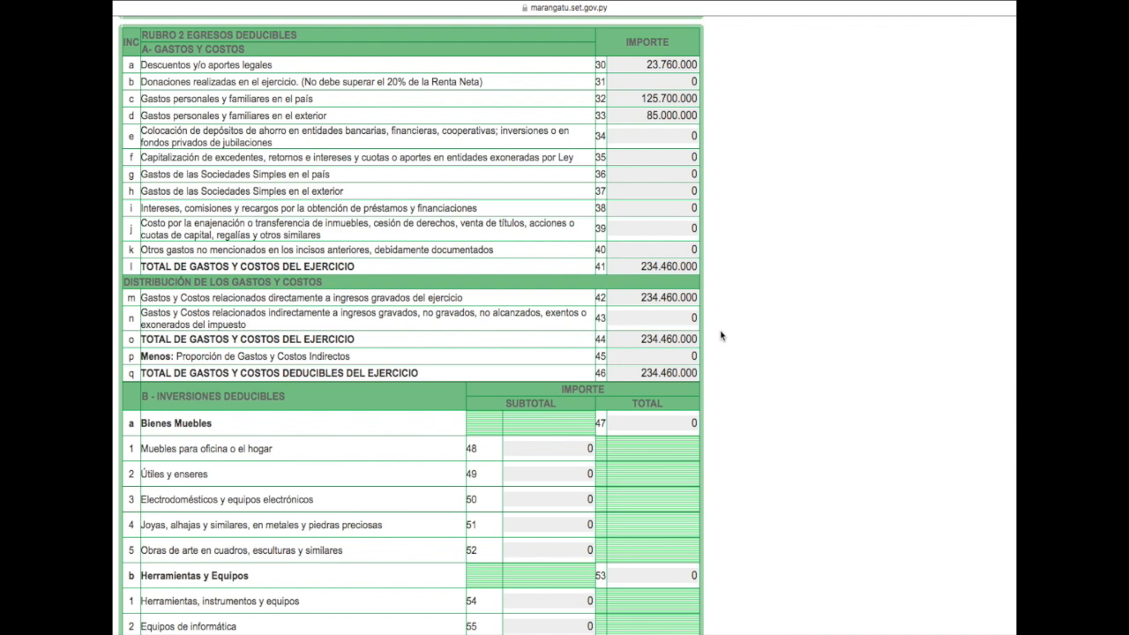
- Clear the amount of expenses and costs directly related to taxed income (field 42)
{"action": "left_click", "coordinate": [695, 297]}
{"action": "key", "text": "BackSpace"}
{"action": "key", "text": "BackSpace"}
{"action": "key", "text": "BackSpace"}
{"action": "key", "text": "BackSpace"}
{"action": "key", "text": "BackSpace"}
{"action": "key", "text": "BackSpace"}
{"action": "key", "text": "BackSpace"}
{"action": "key", "text": "BackSpace"}
{"action": "key", "text": "BackSpace"}
- Enter 234.460.000 as the indirectly related expenses and costs (field 43)
{"action": "left_click", "coordinate": [696, 318]}
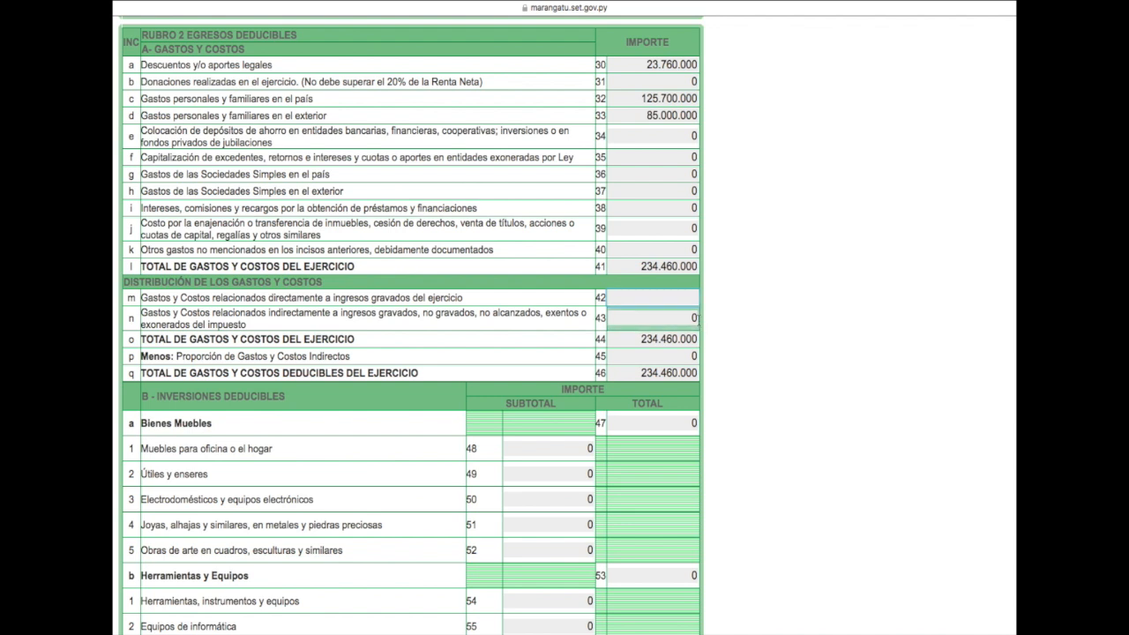
{"action": "type", "text": "234"}
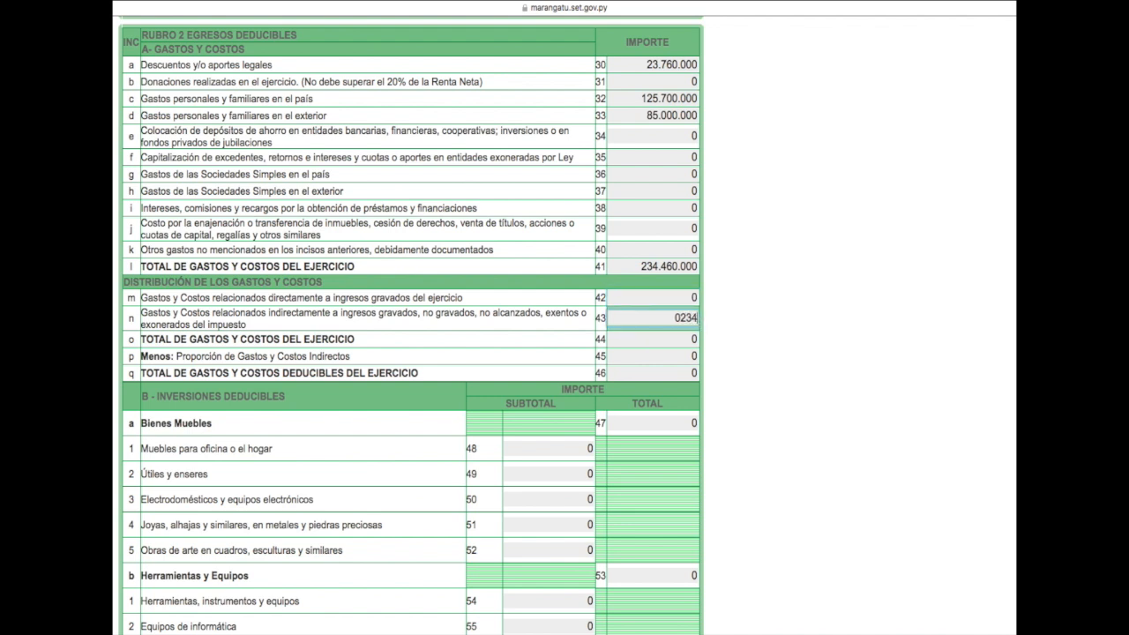
{"action": "type", "text": "460000"}
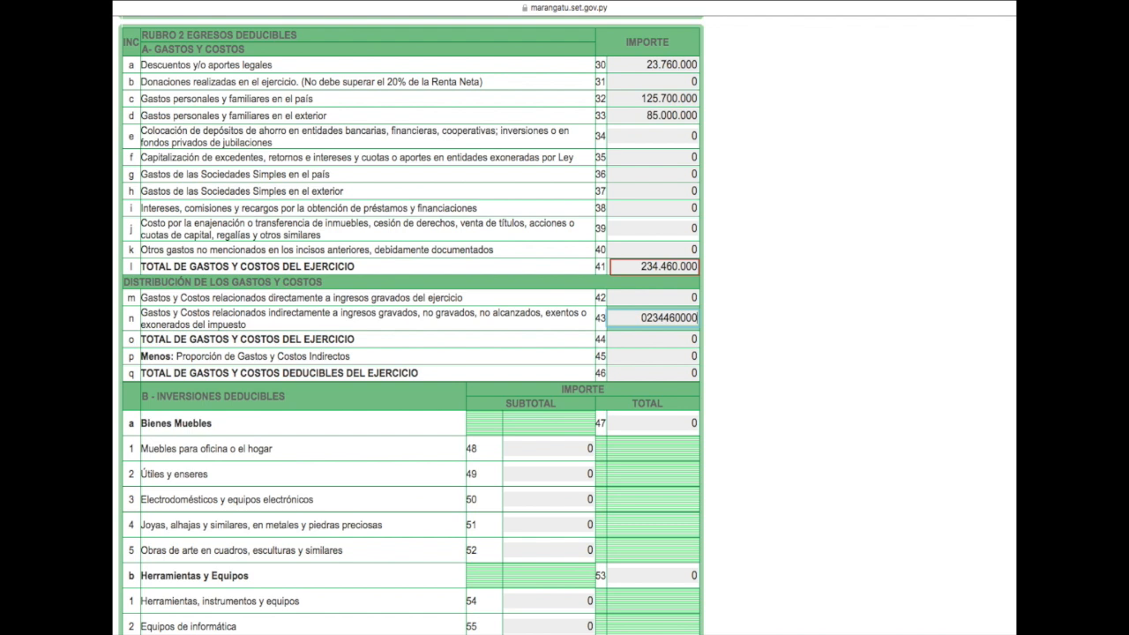
{"action": "left_click", "coordinate": [712, 335]}
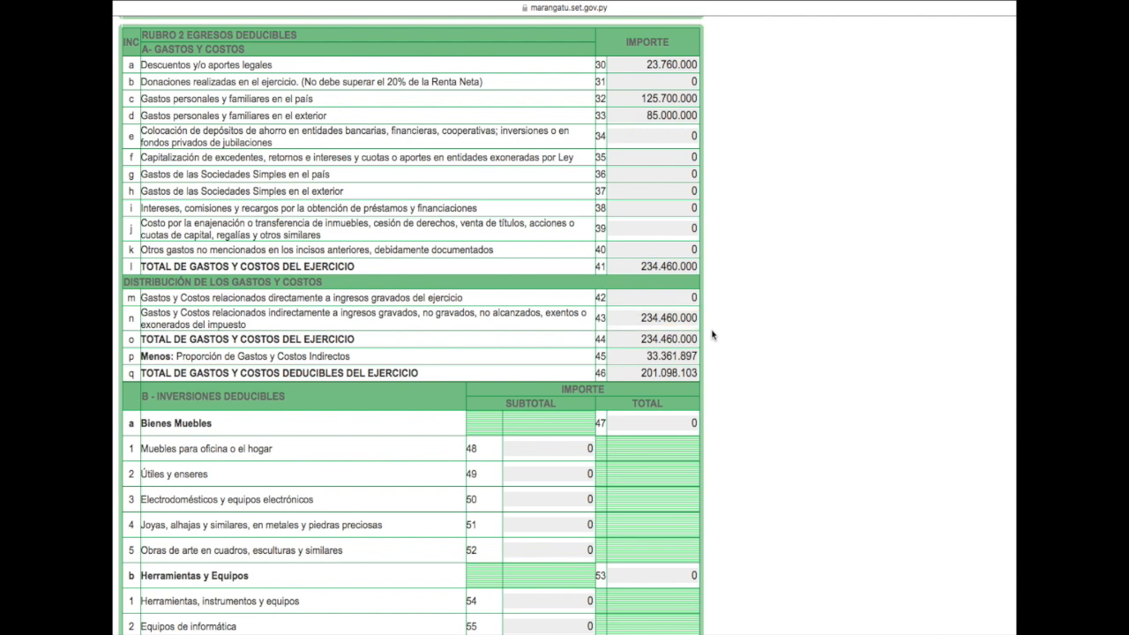
- Remove the amount from the indirectly related expenses and costs (field 43)
{"action": "left_click", "coordinate": [697, 317]}
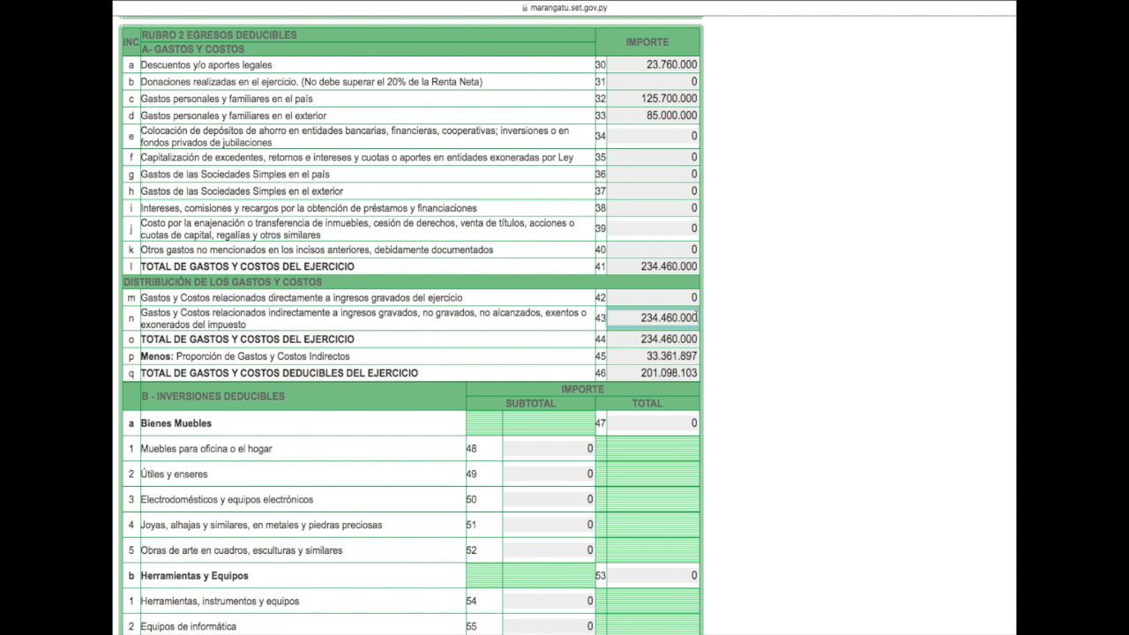
{"action": "key", "text": "BackSpace"}
{"action": "key", "text": "BackSpace"}
{"action": "key", "text": "BackSpace"}
{"action": "key", "text": "BackSpace"}
{"action": "key", "text": "BackSpace"}
{"action": "key", "text": "BackSpace"}
{"action": "key", "text": "BackSpace"}
{"action": "key", "text": "BackSpace"}
{"action": "key", "text": "BackSpace"}
{"action": "key", "text": "BackSpace"}
{"action": "key", "text": "BackSpace"}
- Set the directly related expenses (field 42) to 210.000.000 and the indirectly related expenses (field 43) to 24.460.000
{"action": "left_click", "coordinate": [695, 297]}
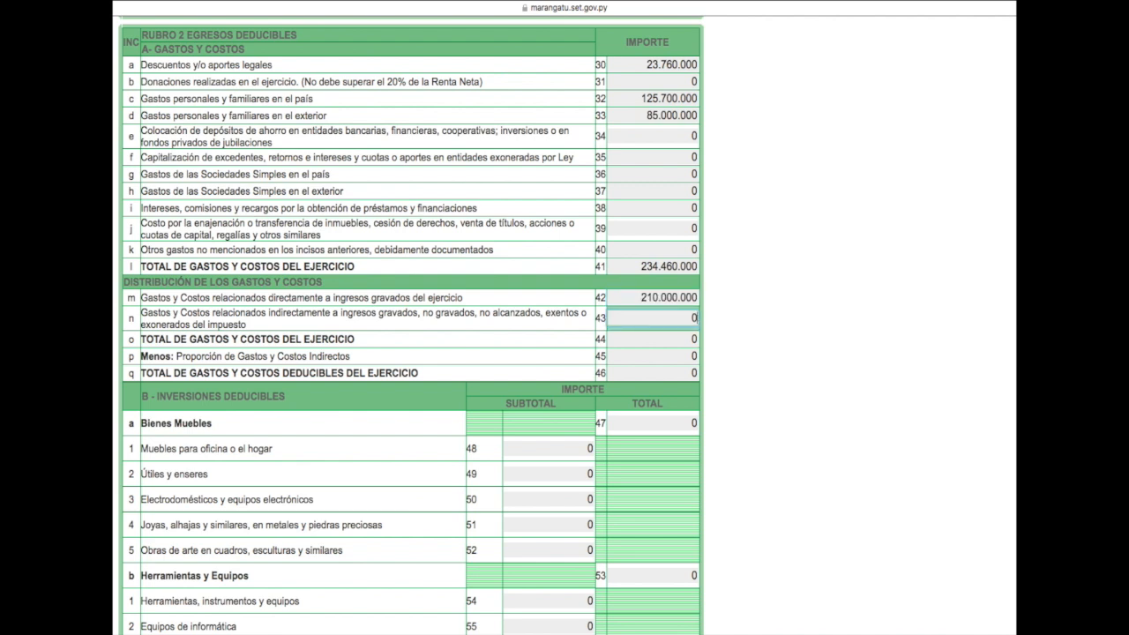
{"action": "key", "text": "BackSpace"}
{"action": "type", "text": "24.4"}
{"action": "type", "text": "6"}
{"action": "type", "text": "0."}
{"action": "type", "text": "0000"}
{"action": "left_click", "coordinate": [706, 326]}
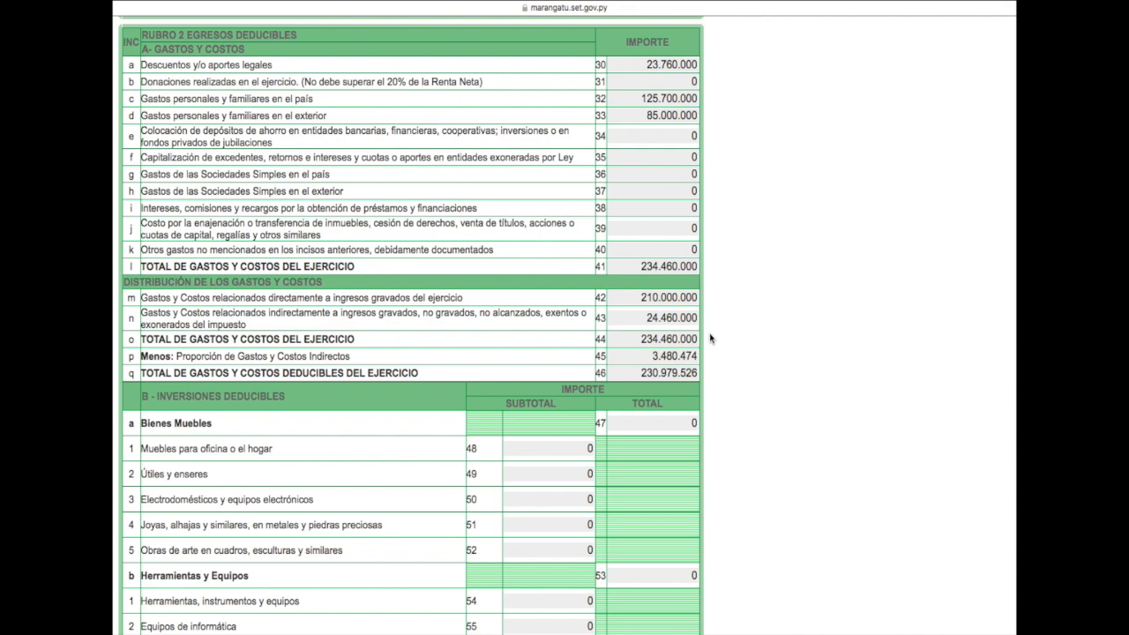
- In the deductible investments section, enter 10.500.000 as the subtotal for Muebles para oficina o el hogar (field 48)
{"action": "scroll", "coordinate": [710, 339], "scroll_direction": "down", "scroll_amount": 1}
{"action": "scroll", "coordinate": [569, 325], "scroll_direction": "down", "scroll_amount": 10}
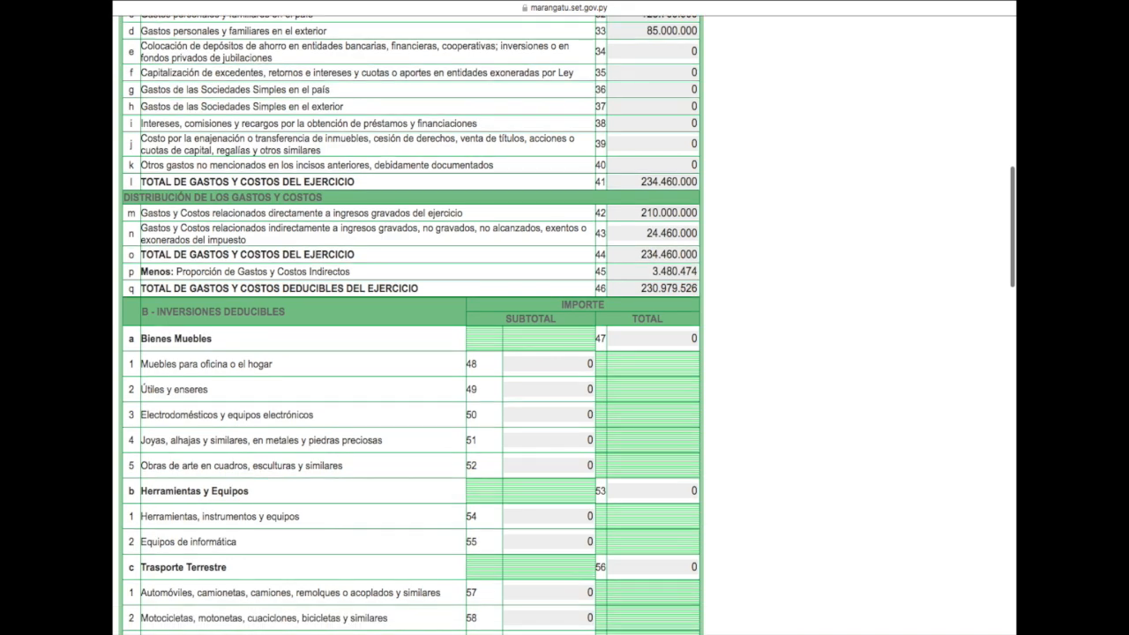
{"action": "scroll", "coordinate": [569, 326], "scroll_direction": "down", "scroll_amount": 2}
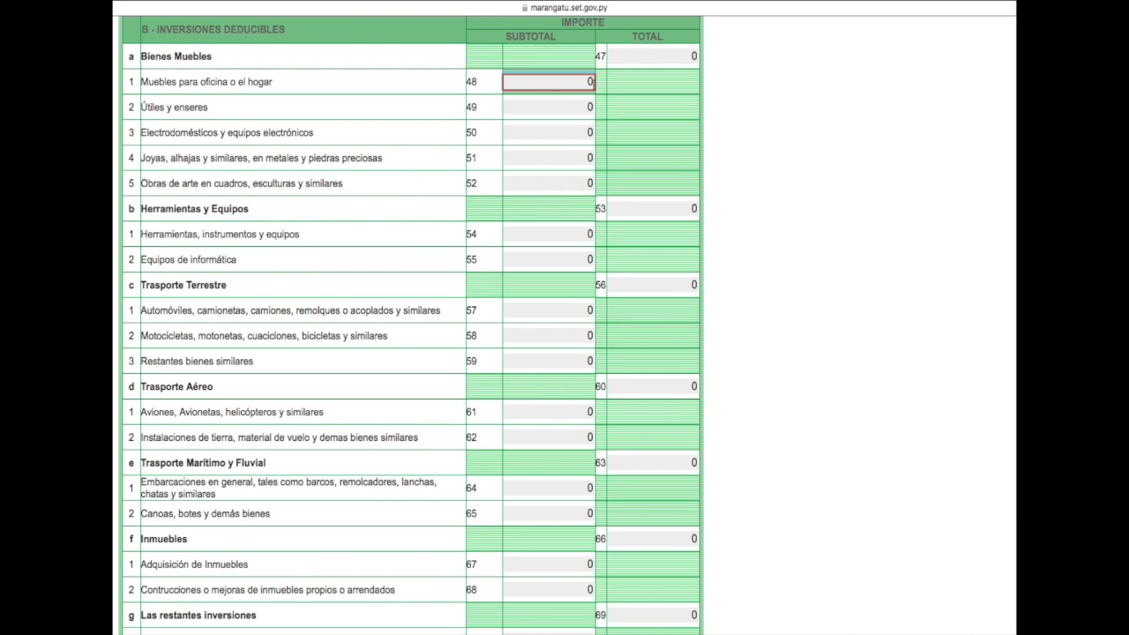
{"action": "type", "text": "10.500."}
{"action": "type", "text": "00000"}
{"action": "left_click", "coordinate": [719, 111]}
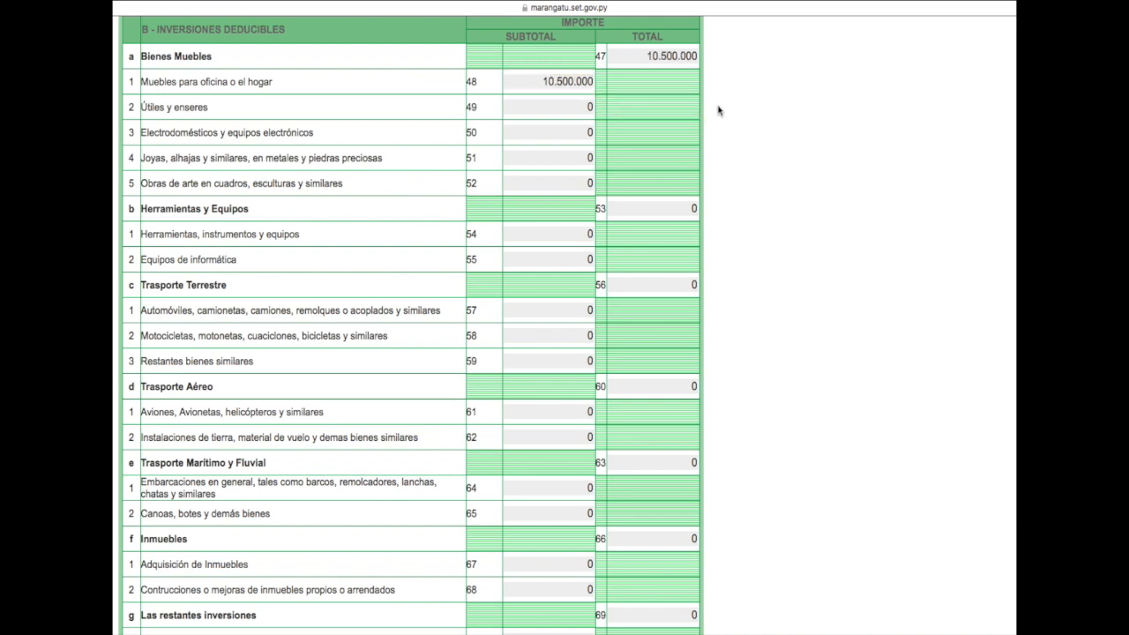
- Enter 1.500.000 for Útiles y enseres (field 49) and 3.500.000 for Electrodomésticos y equipos electrónicos (field 50)
{"action": "key", "text": "Tab"}
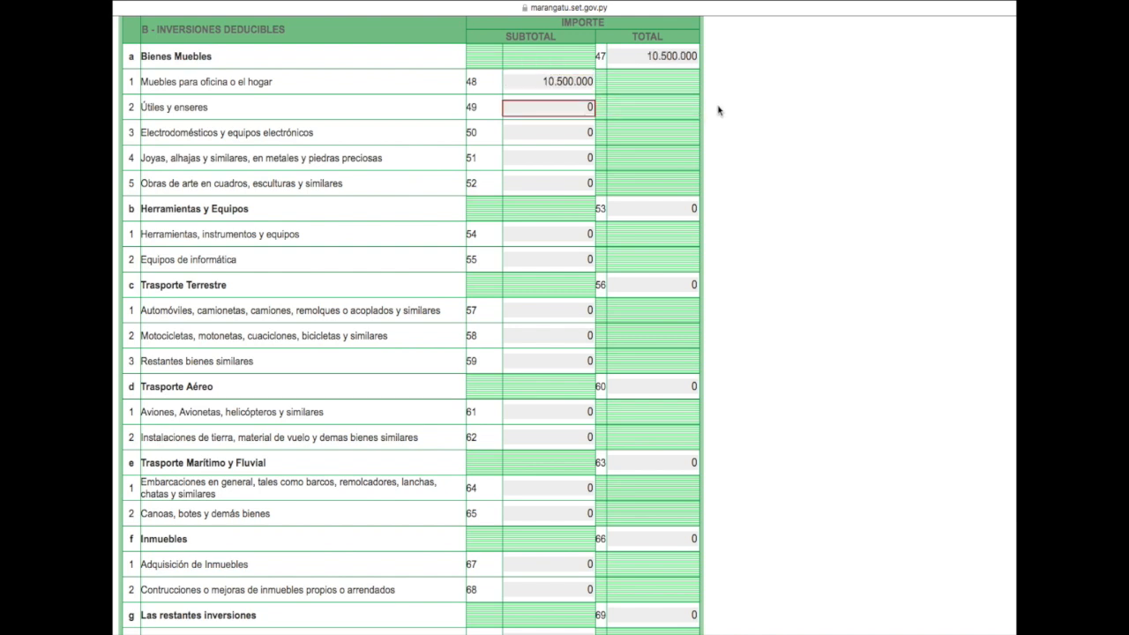
{"action": "left_click", "coordinate": [590, 107]}
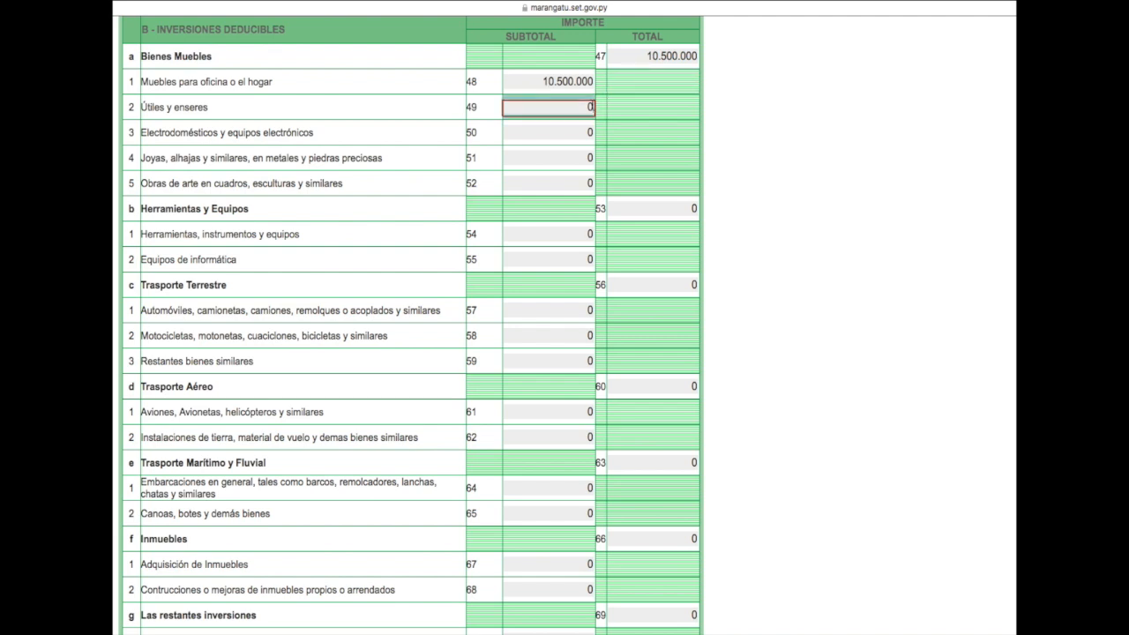
{"action": "type", "text": "1500000"}
{"action": "left_click", "coordinate": [590, 132]}
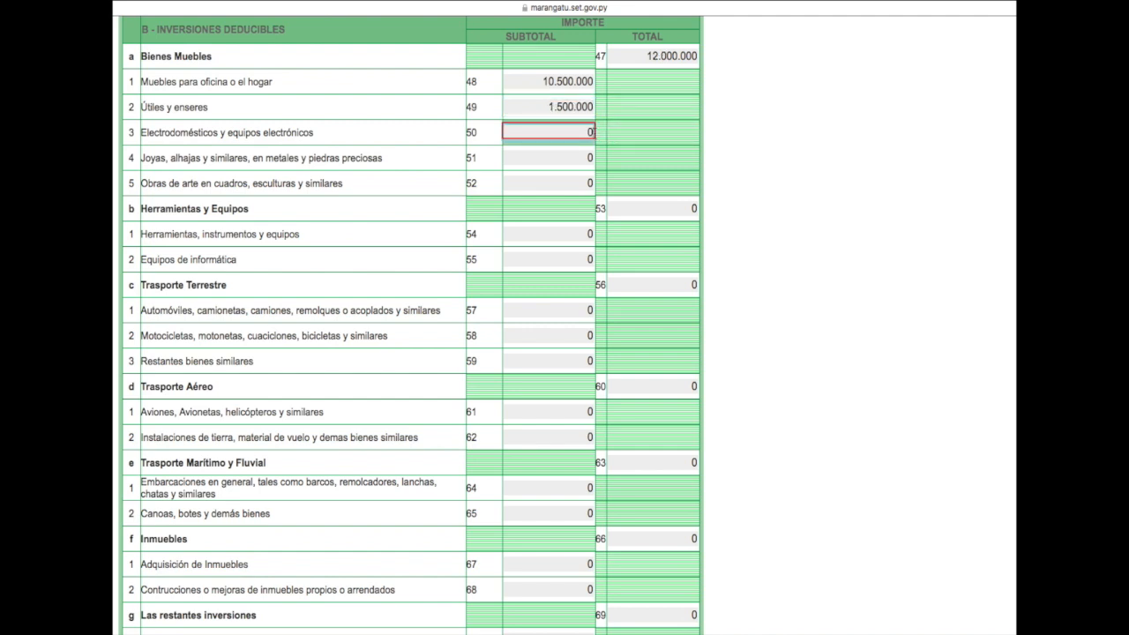
{"action": "type", "text": "3500000"}
{"action": "left_click", "coordinate": [710, 176]}
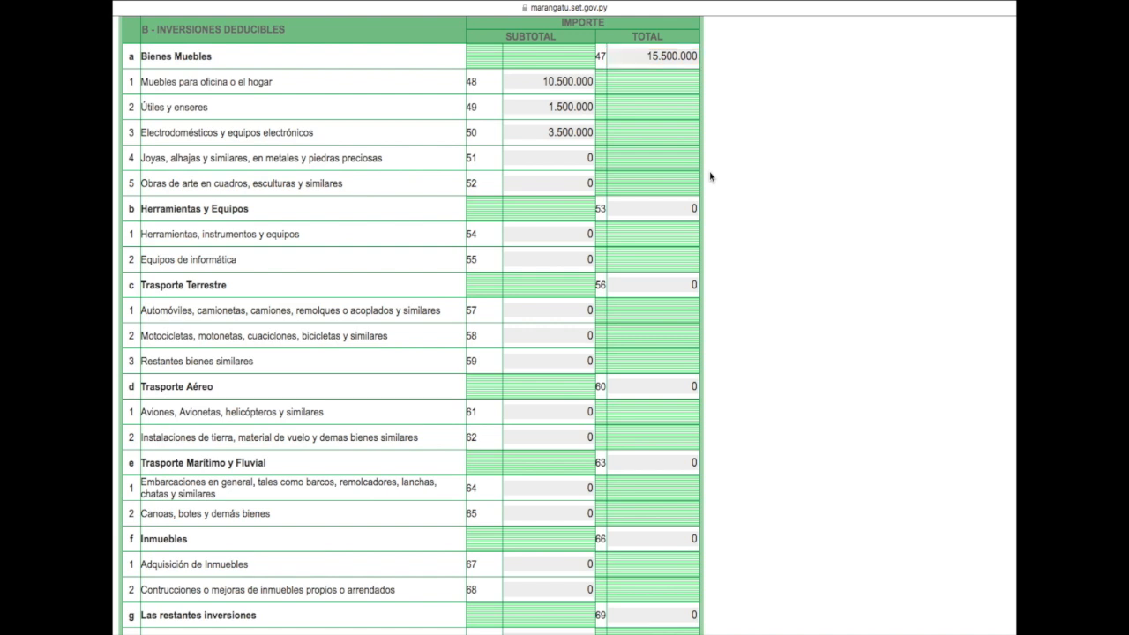
- Under Trasporte Terrestre, enter 55.000.000 for Automóviles, camionetas, camiones (field 57) and 1.000.000 for Motocicletas, motonetas and similar (field 58)
{"action": "left_click", "coordinate": [573, 310]}
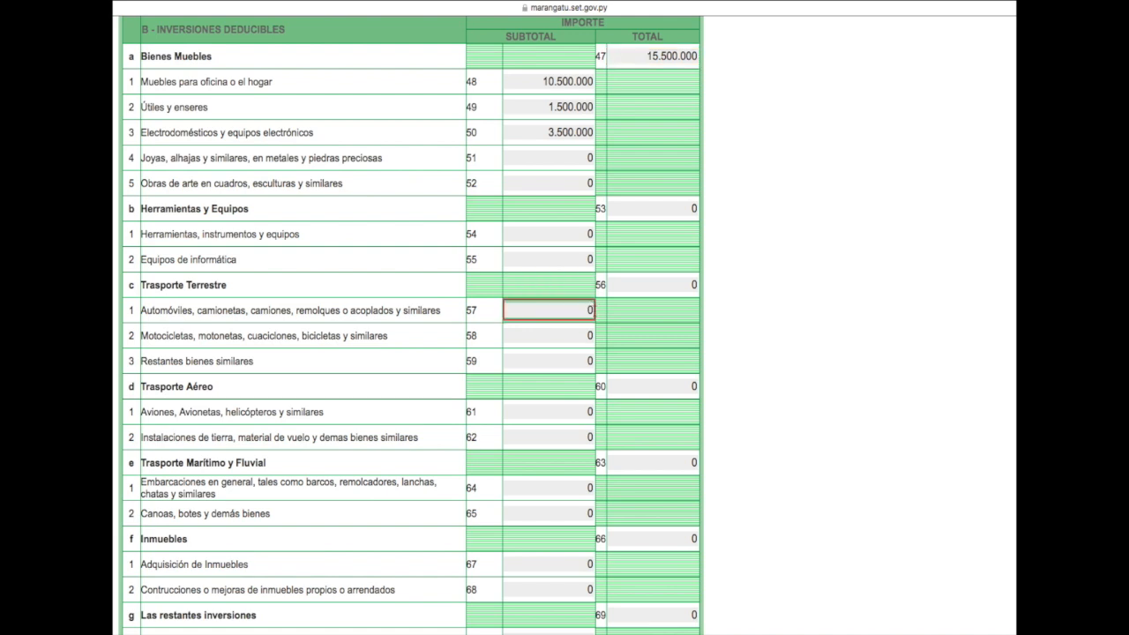
{"action": "type", "text": "55.000.000"}
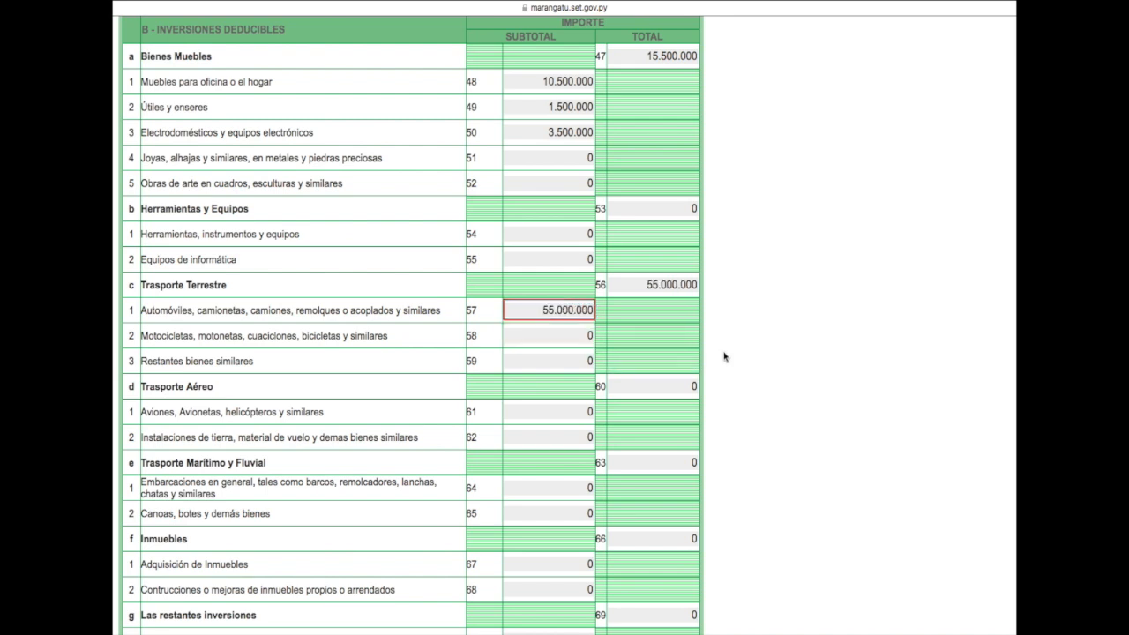
{"action": "key", "text": "Tab"}
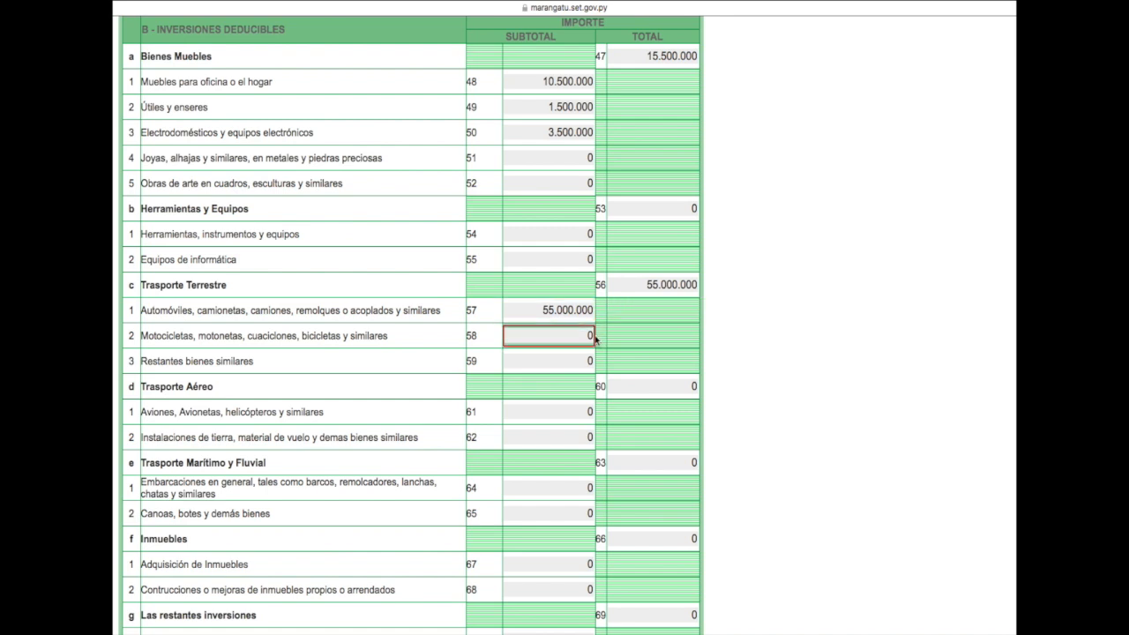
{"action": "type", "text": "1000000"}
{"action": "left_click", "coordinate": [721, 340]}
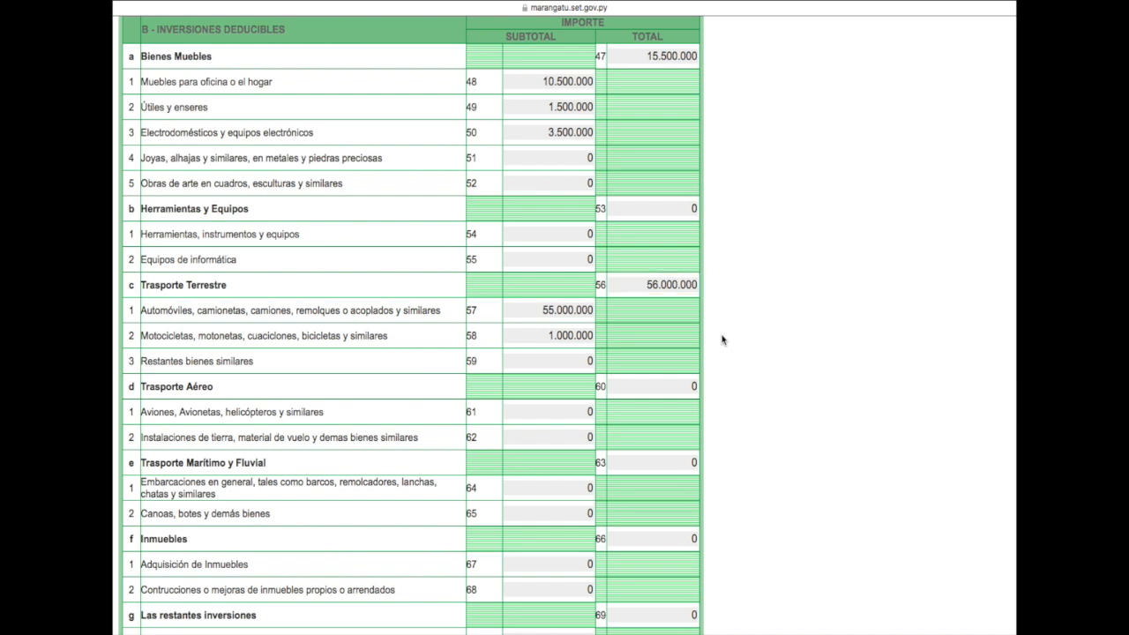
- Review the deductible investments section through to the total investments for the year (field 73)
{"action": "scroll", "coordinate": [721, 339], "scroll_direction": "up", "scroll_amount": 2}
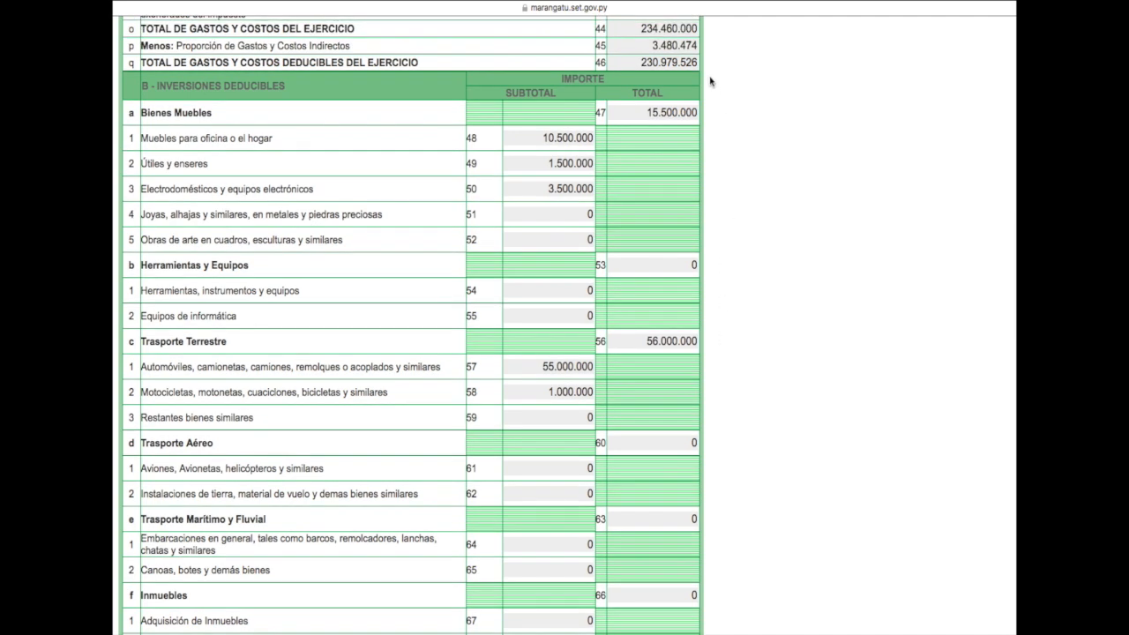
{"action": "scroll", "coordinate": [709, 75], "scroll_direction": "down", "scroll_amount": 5}
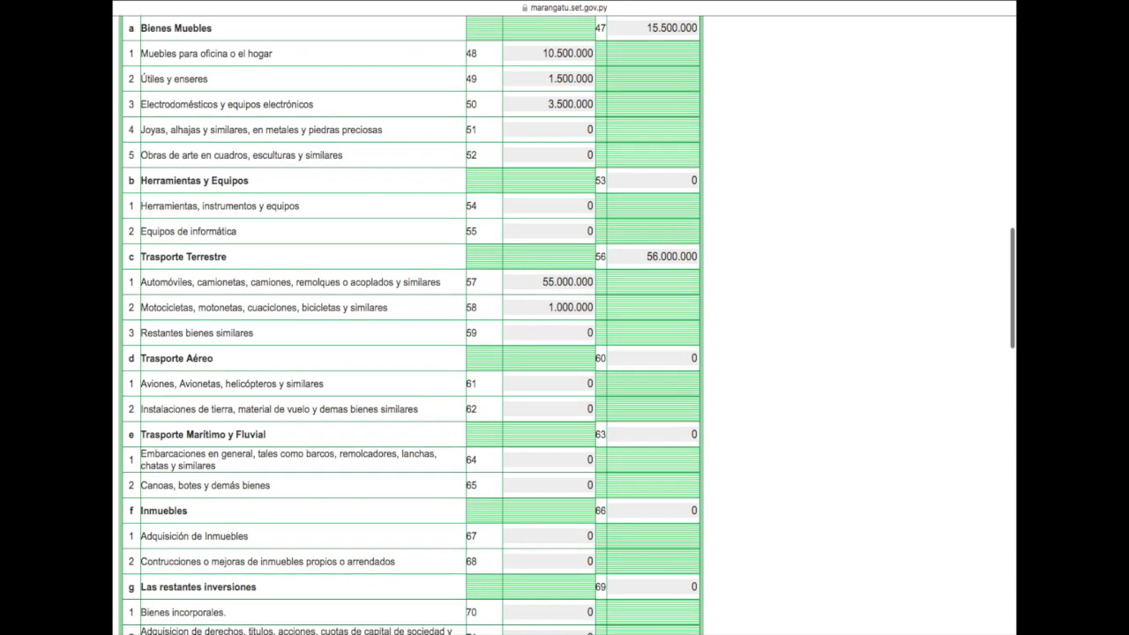
{"action": "scroll", "coordinate": [411, 317], "scroll_direction": "down", "scroll_amount": 4}
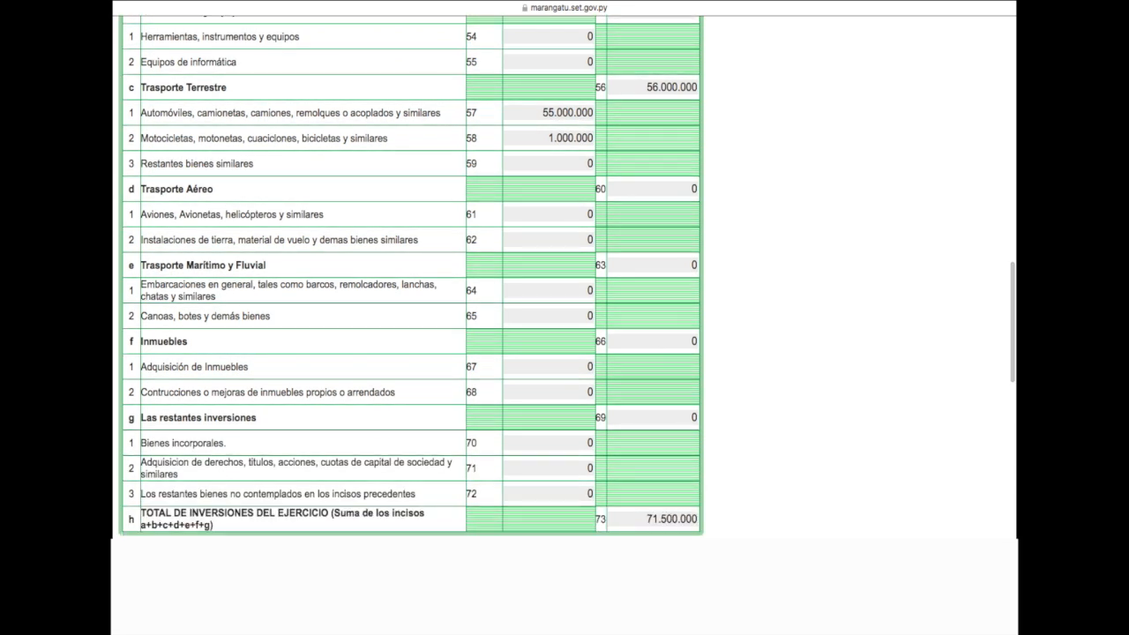